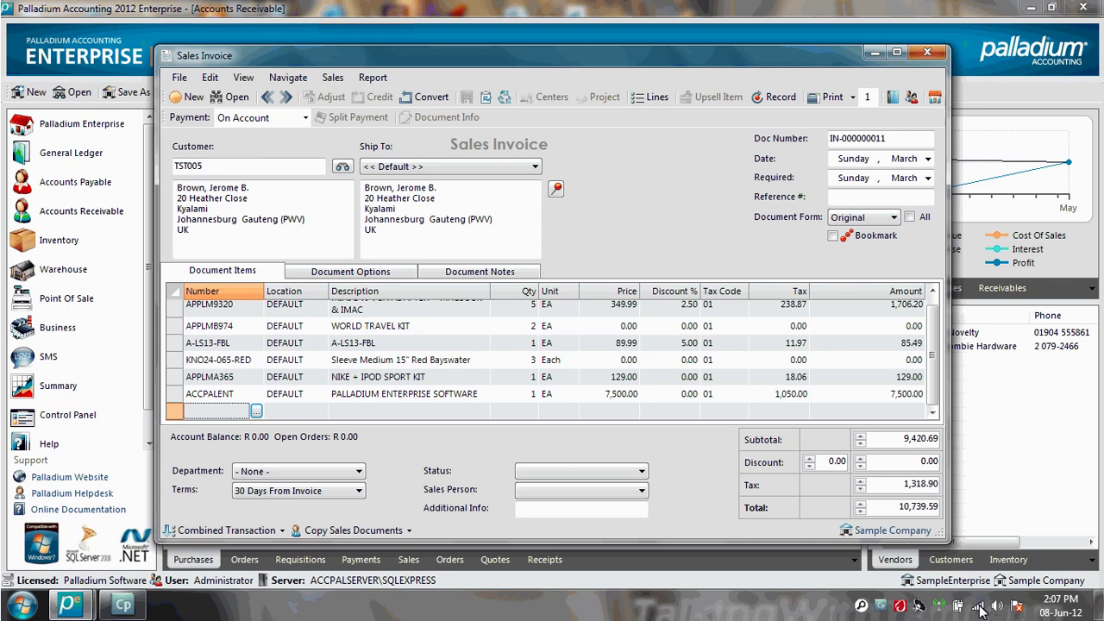
# Delete the last invoice line and add inventory item ACCPALENT in its place, viewing the item's image before accepting it.
pyautogui.hotkey('ctrl', 'Delete')
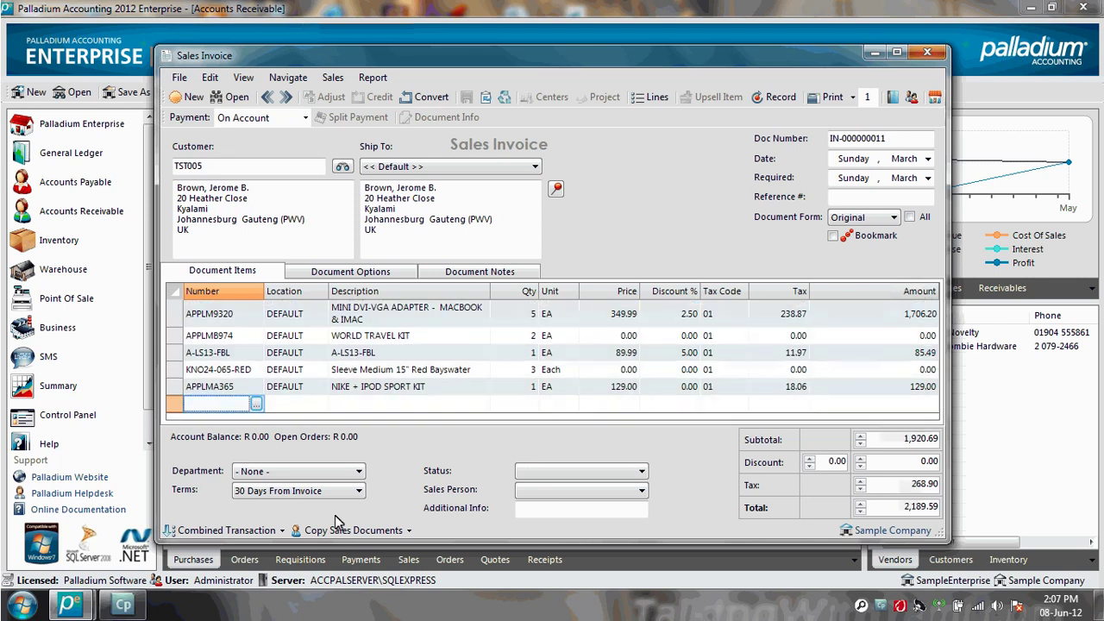
pyautogui.click(256, 403)
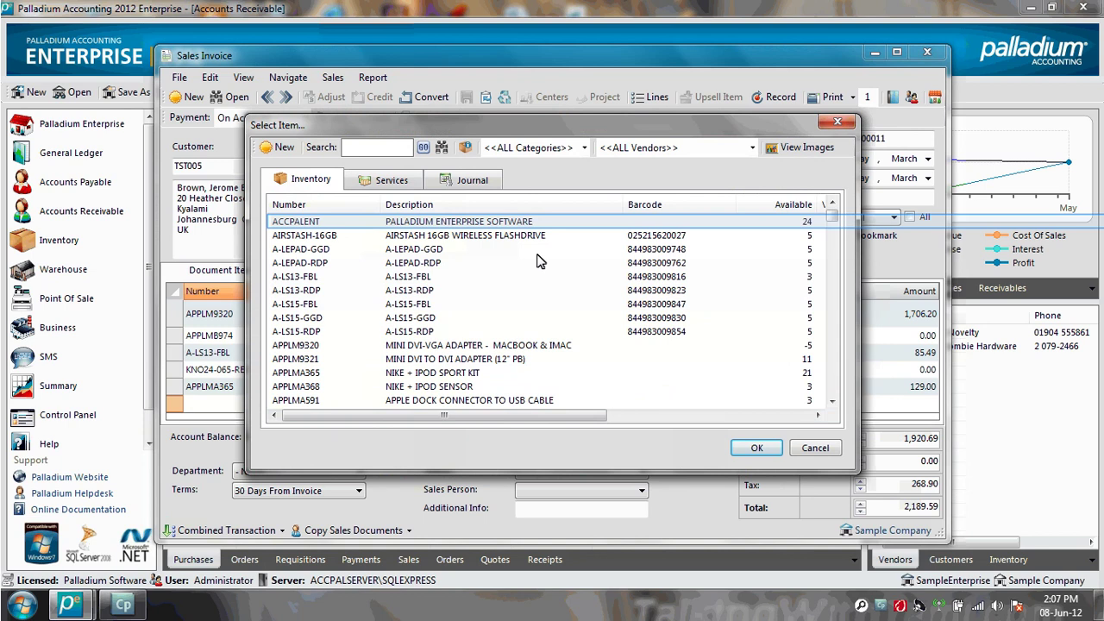
pyautogui.click(542, 229)
pyautogui.click(794, 150)
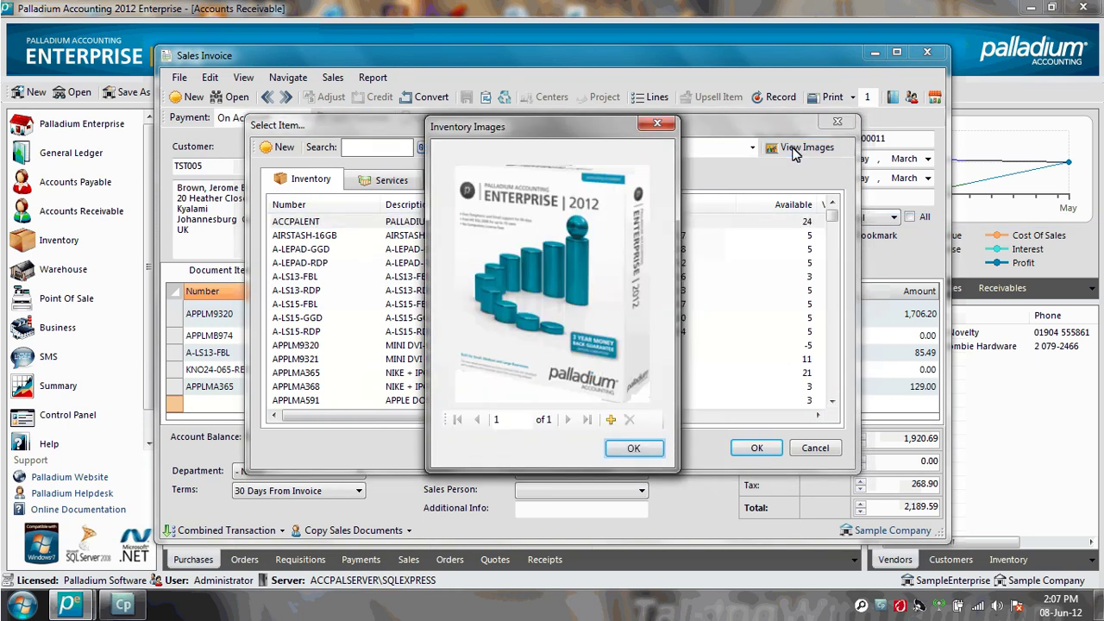
pyautogui.click(633, 449)
pyautogui.click(761, 448)
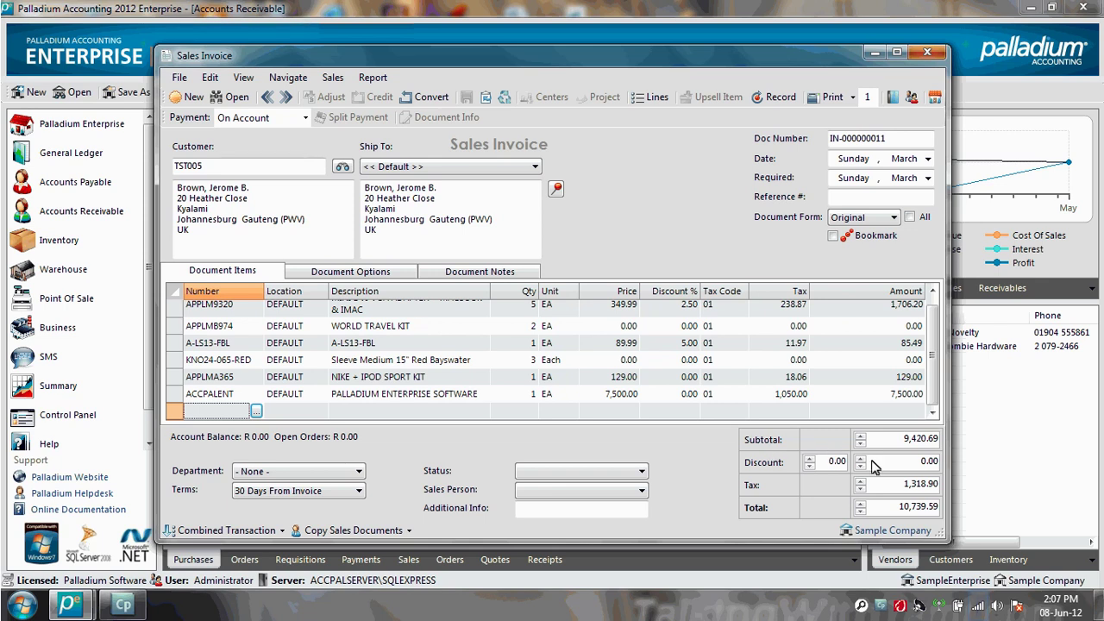
# Open the Windows Network and Sharing Center to check the network connection, and minimize it to return to the invoice.
pyautogui.click(981, 609)
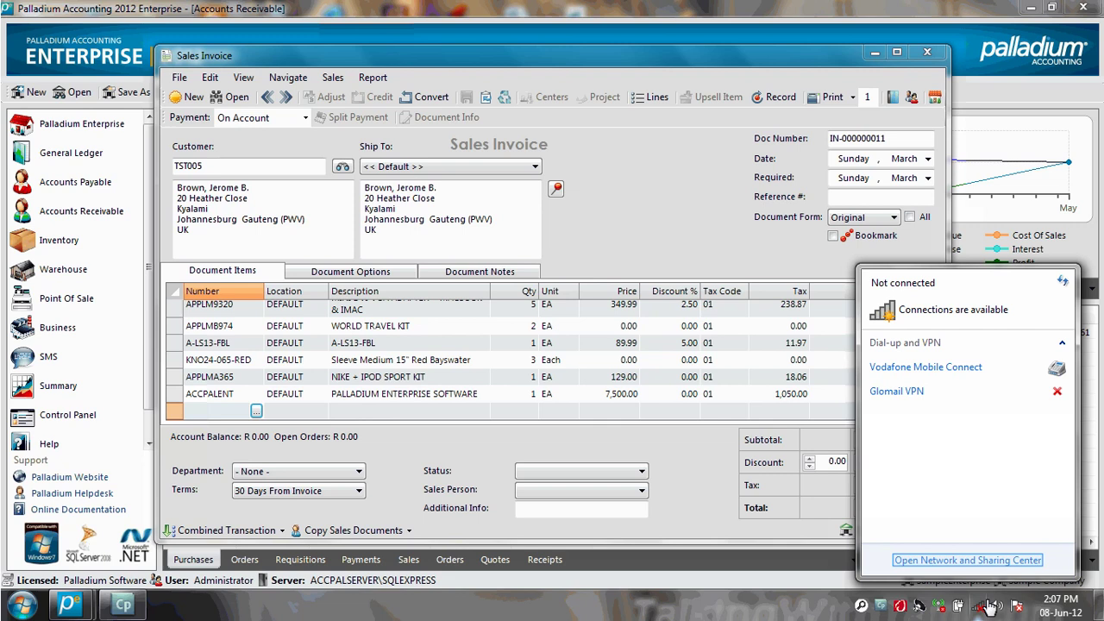
pyautogui.click(998, 561)
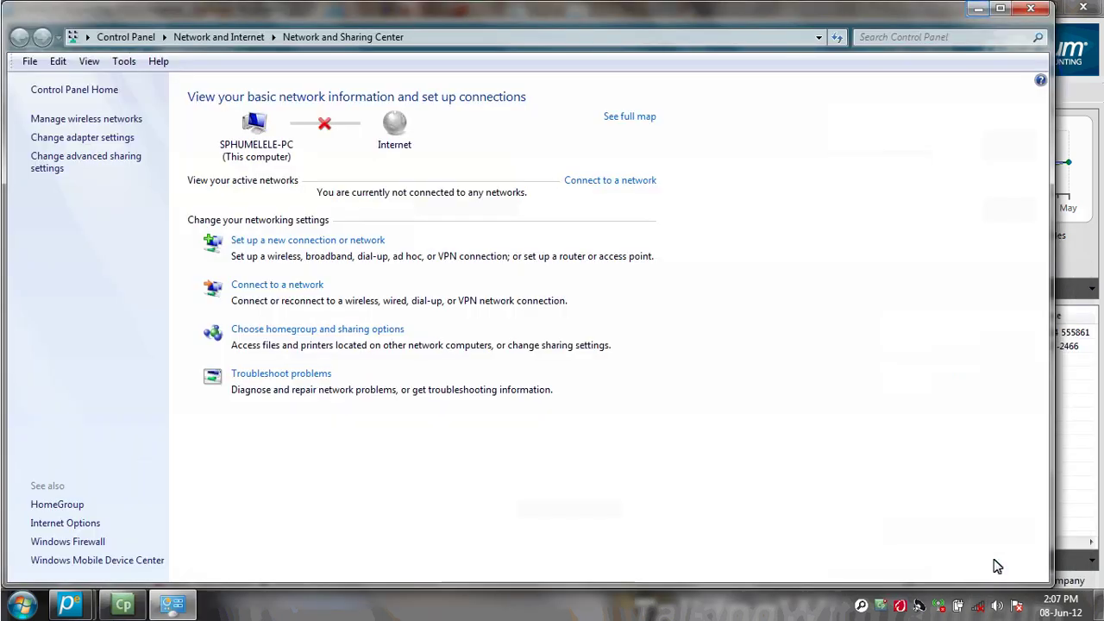
pyautogui.click(979, 10)
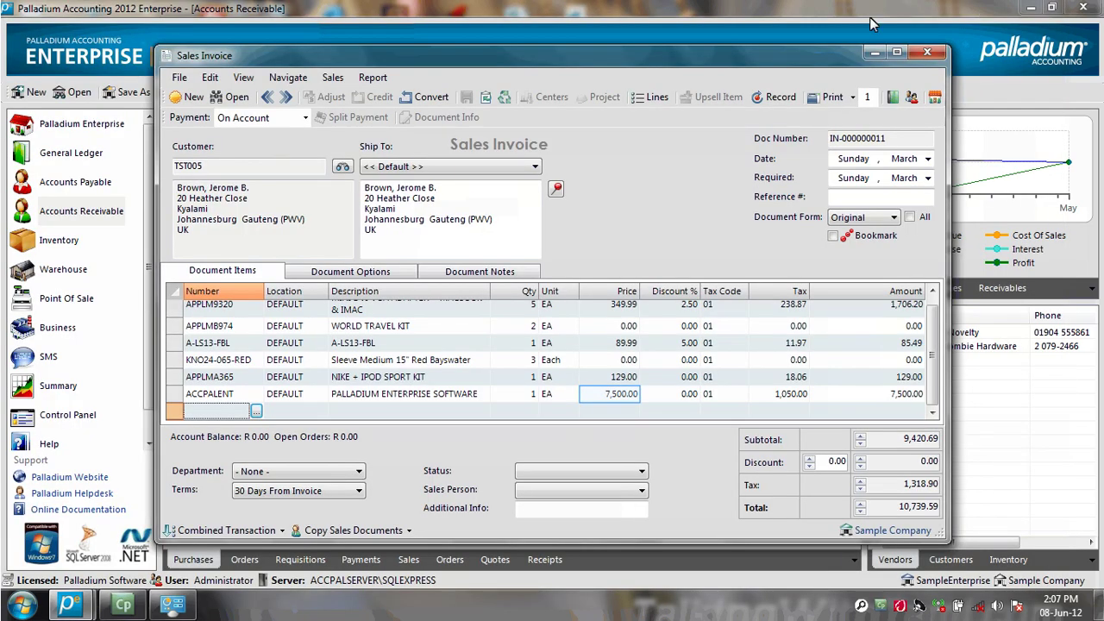
# Try to edit the price of the Palladium Enterprise Software line and dismiss the error message.
pyautogui.click(604, 395)
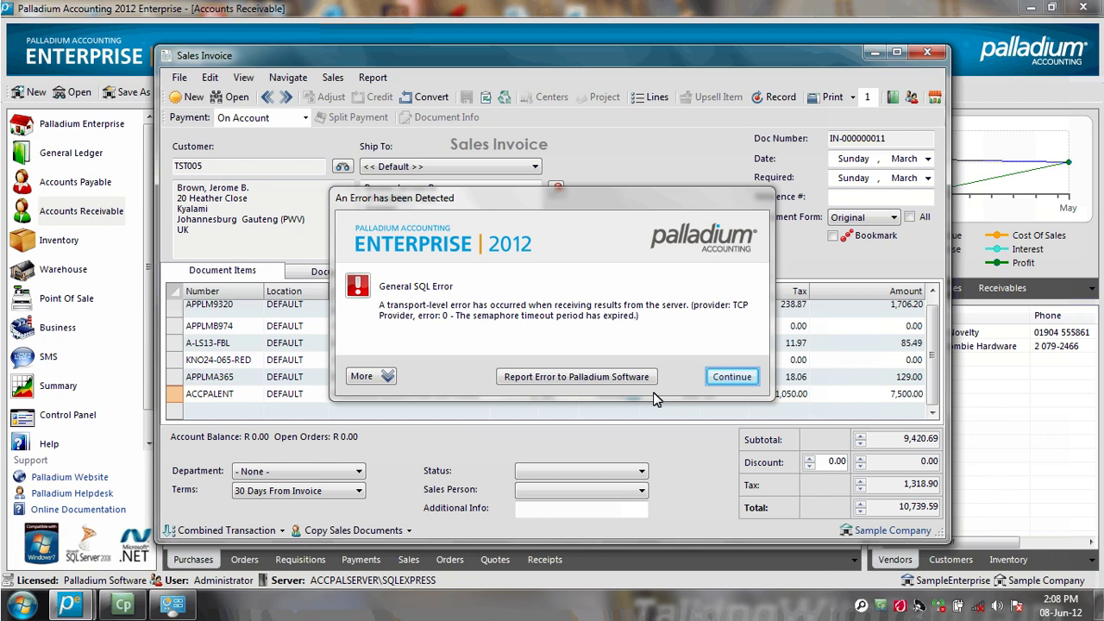
pyautogui.click(731, 377)
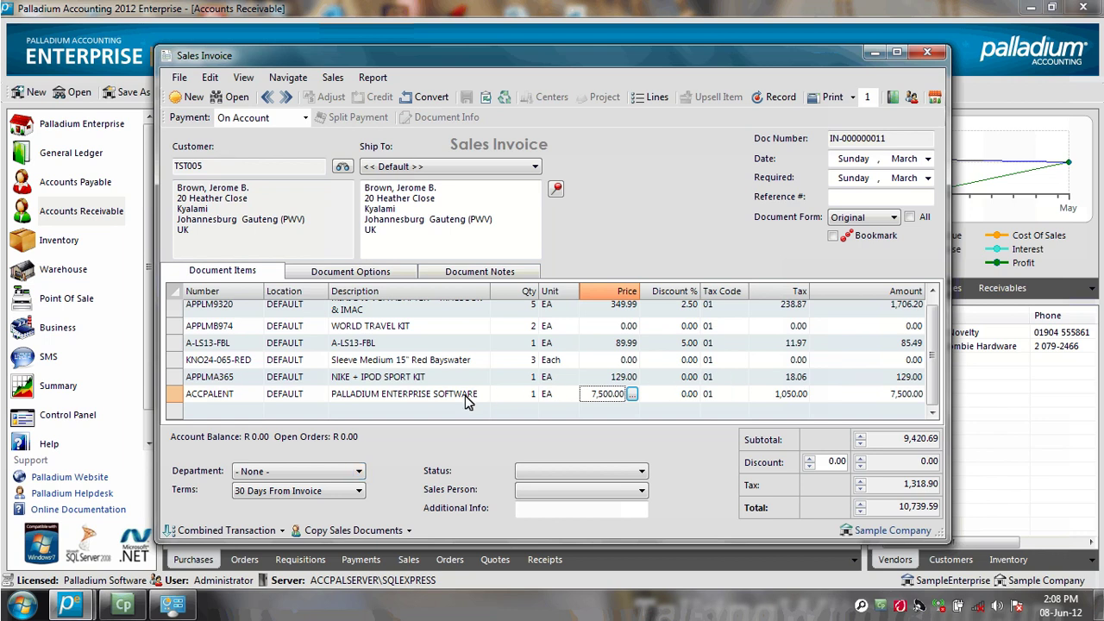
# Set the invoice's department to 2000 Software and status to COM561, and choose the last listed sales person.
pyautogui.click(360, 474)
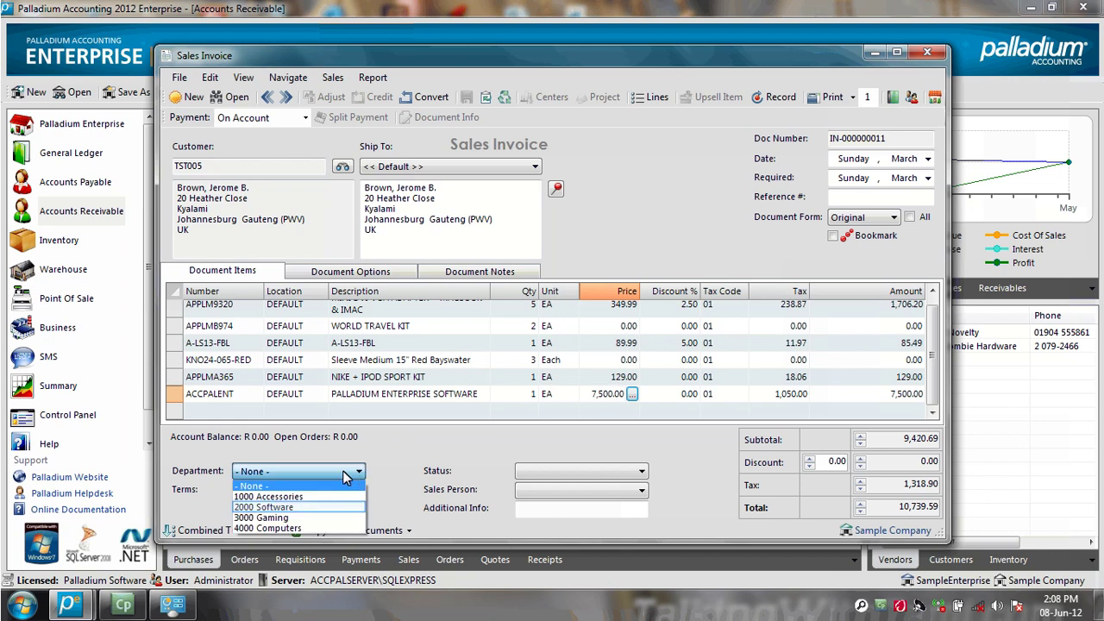
pyautogui.click(311, 505)
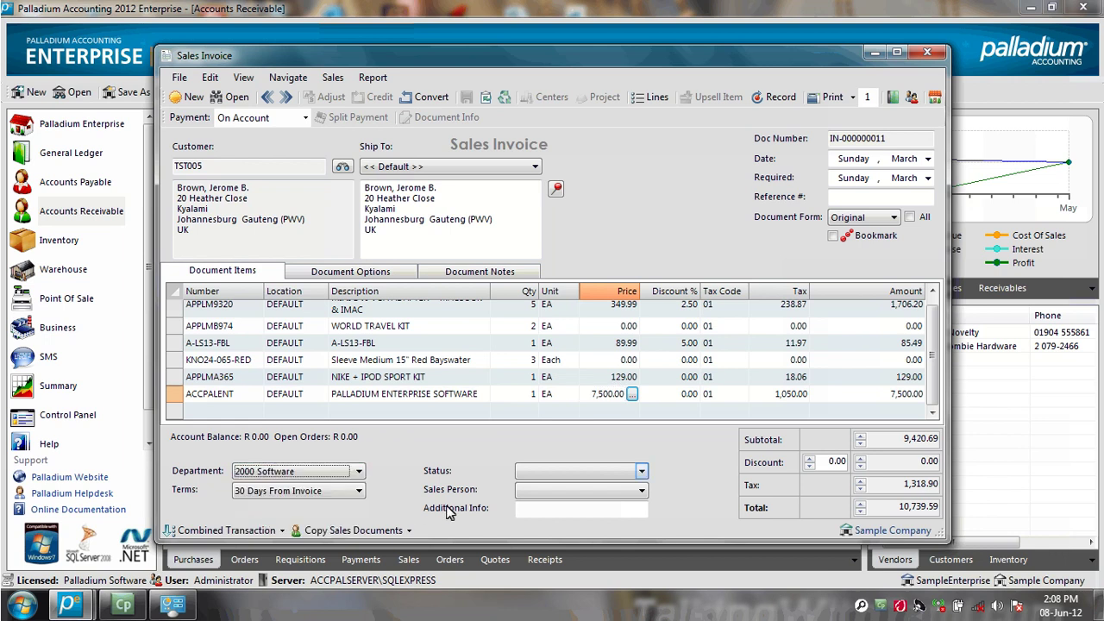
pyautogui.click(642, 472)
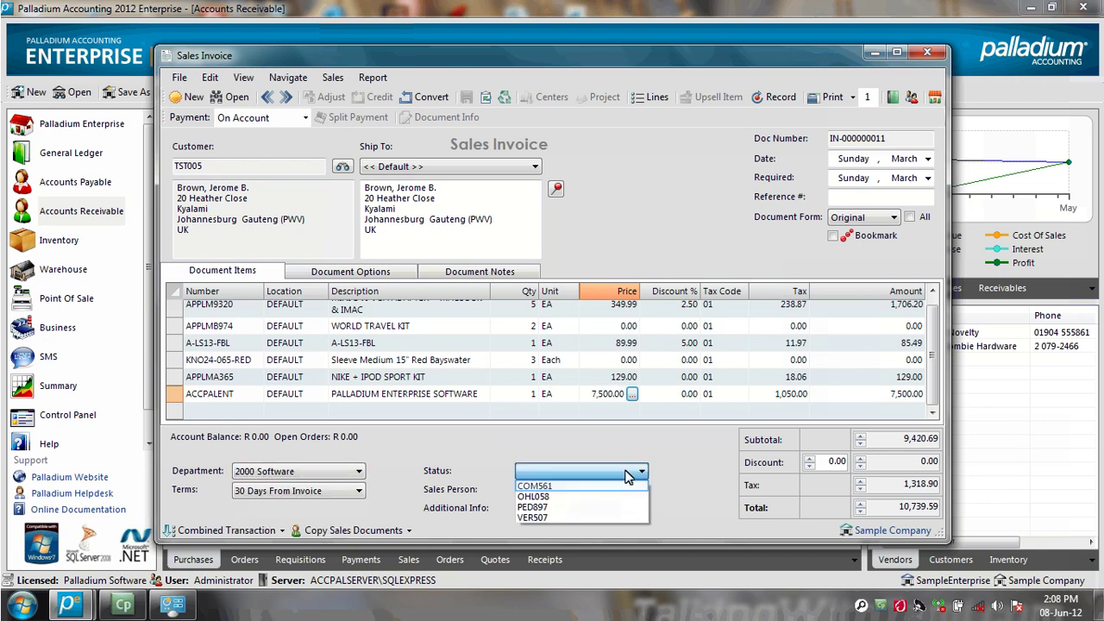
pyautogui.click(576, 487)
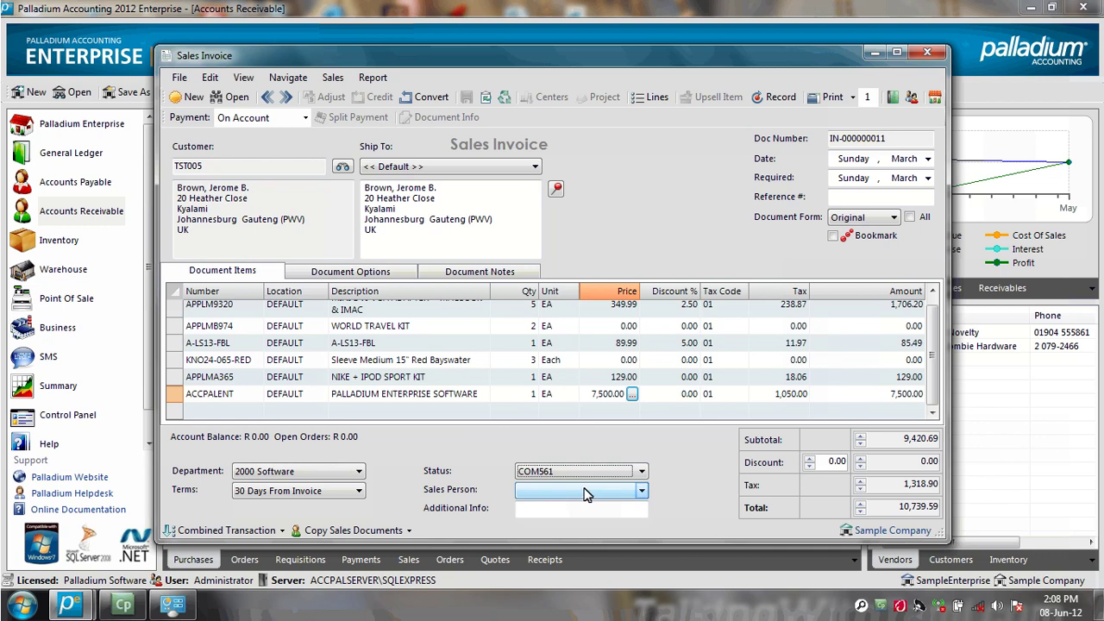
pyautogui.click(640, 491)
pyautogui.click(585, 538)
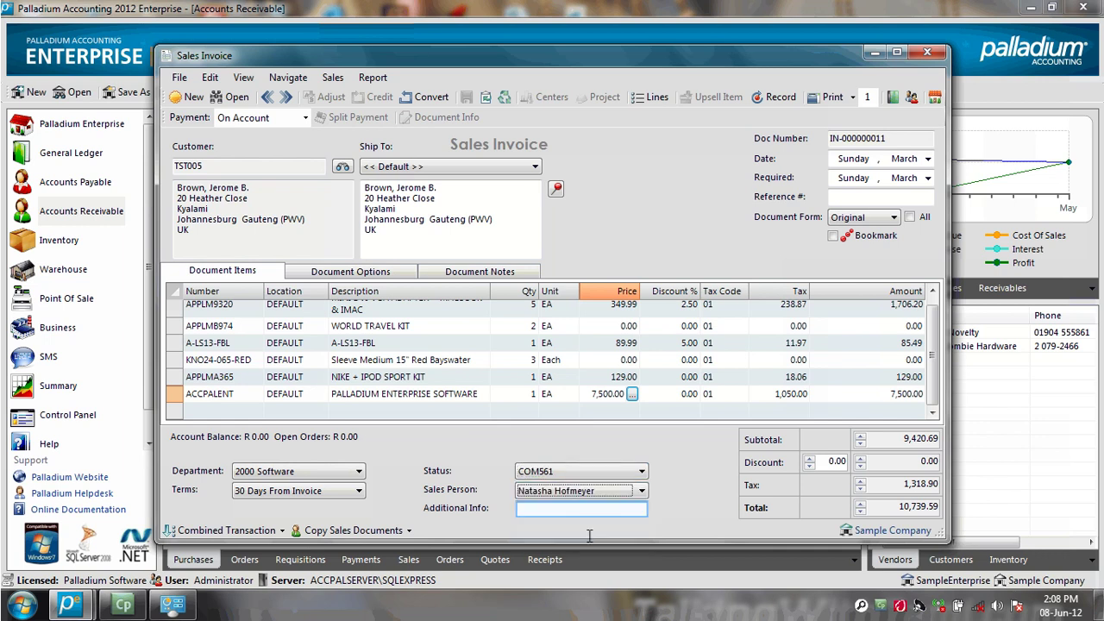
pyautogui.click(593, 509)
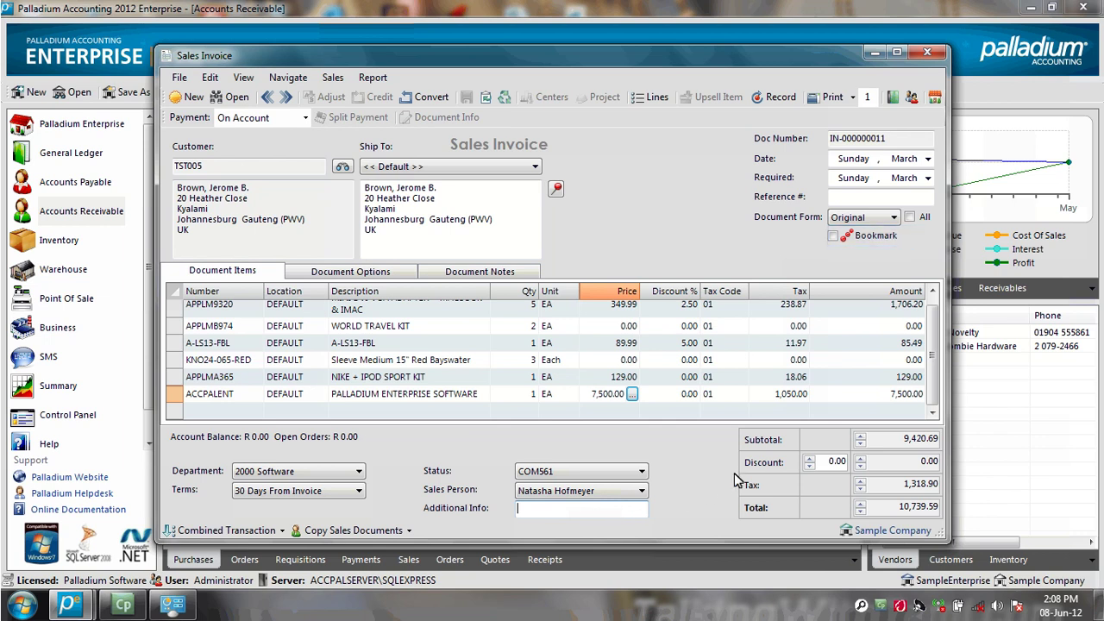
# Bookmark the invoice and enter the contact's name, preceded by #, as its reference.
pyautogui.click(833, 236)
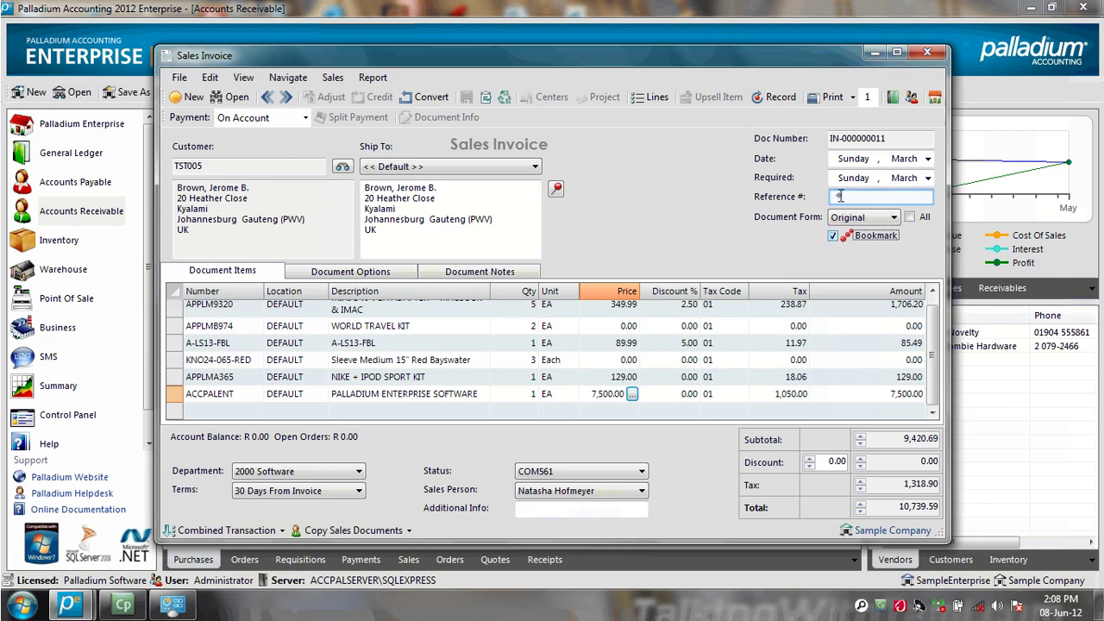
pyautogui.click(838, 196)
pyautogui.write('#N PILLAY')
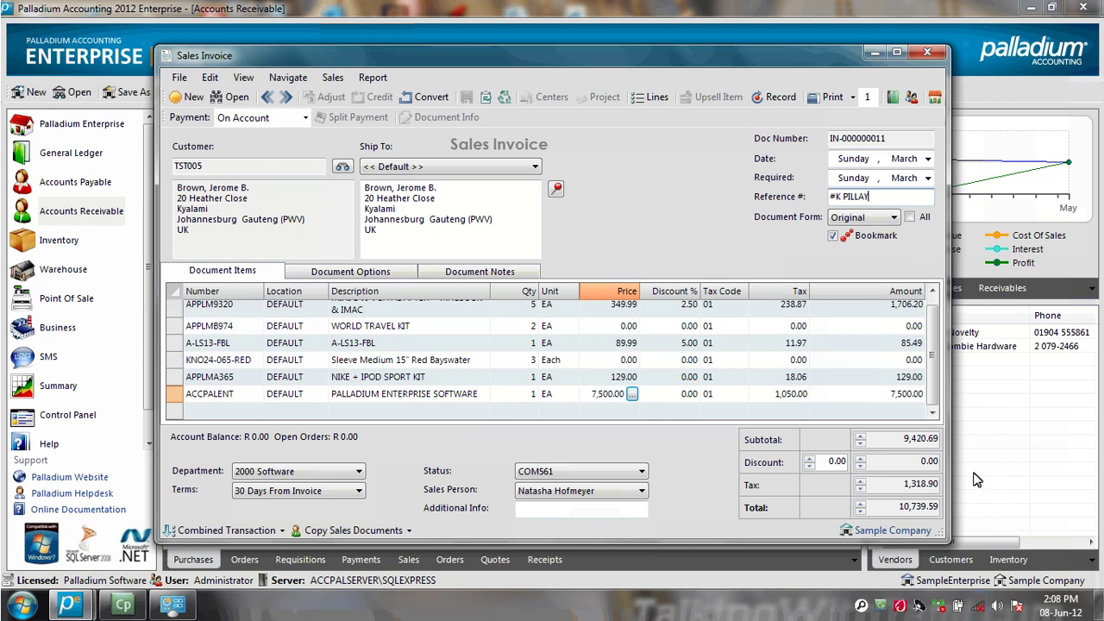
# Reopen the Windows Network and Sharing Center from the list of available connections.
pyautogui.click(979, 607)
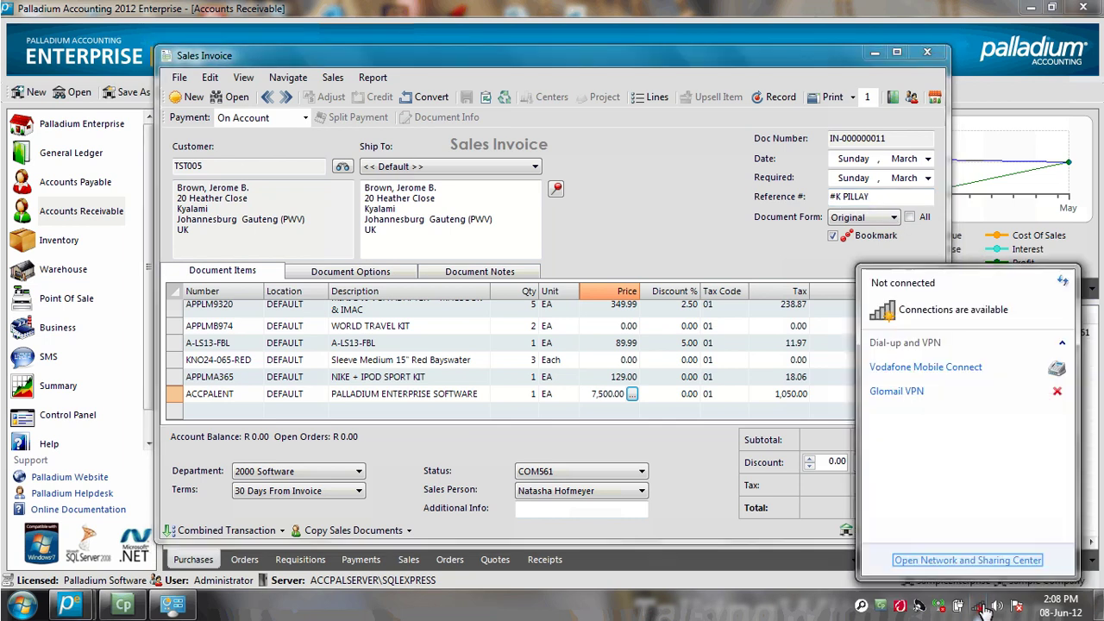
pyautogui.click(998, 561)
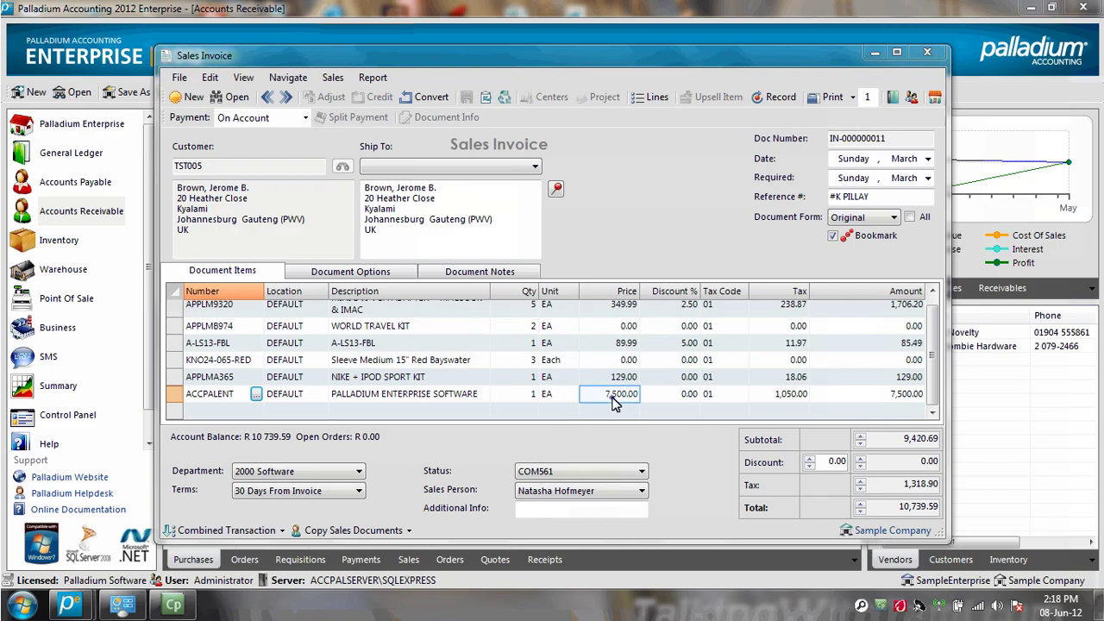
# Change the Palladium Enterprise Software line to the BP pricelist price of 6,500.00.
pyautogui.click(626, 396)
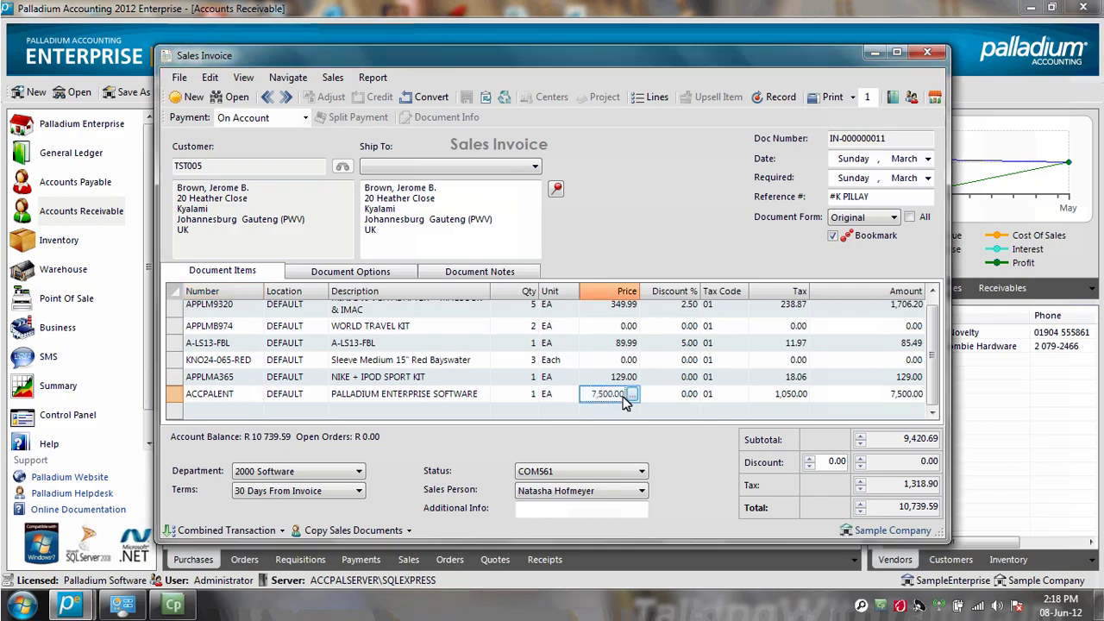
pyautogui.click(633, 395)
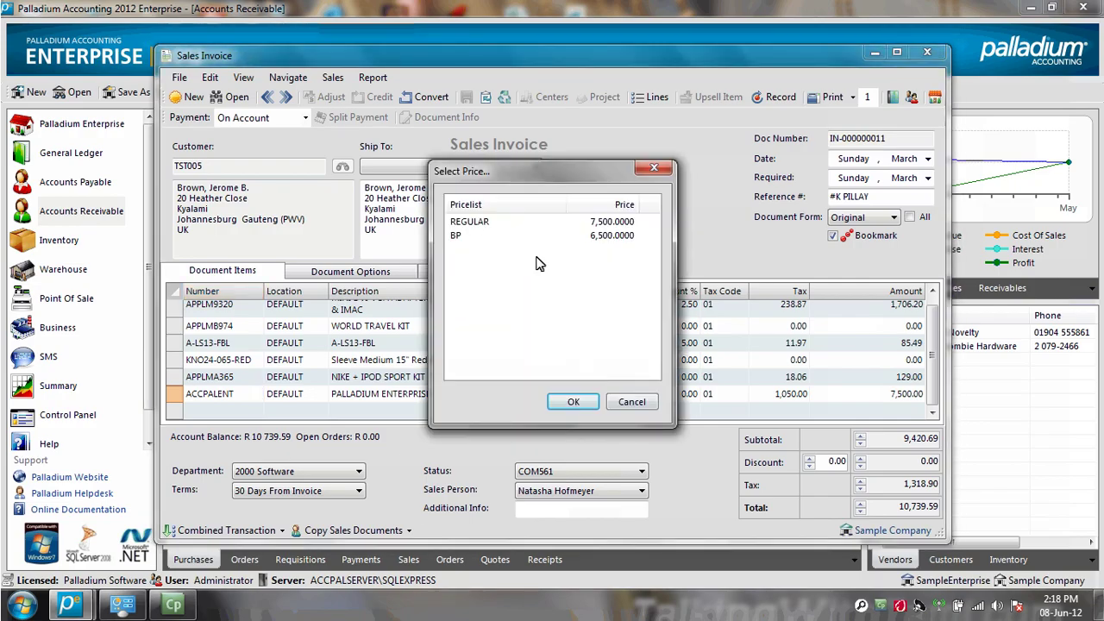
pyautogui.moveTo(531, 168); pyautogui.dragTo(791, 169)
pyautogui.press('Down')
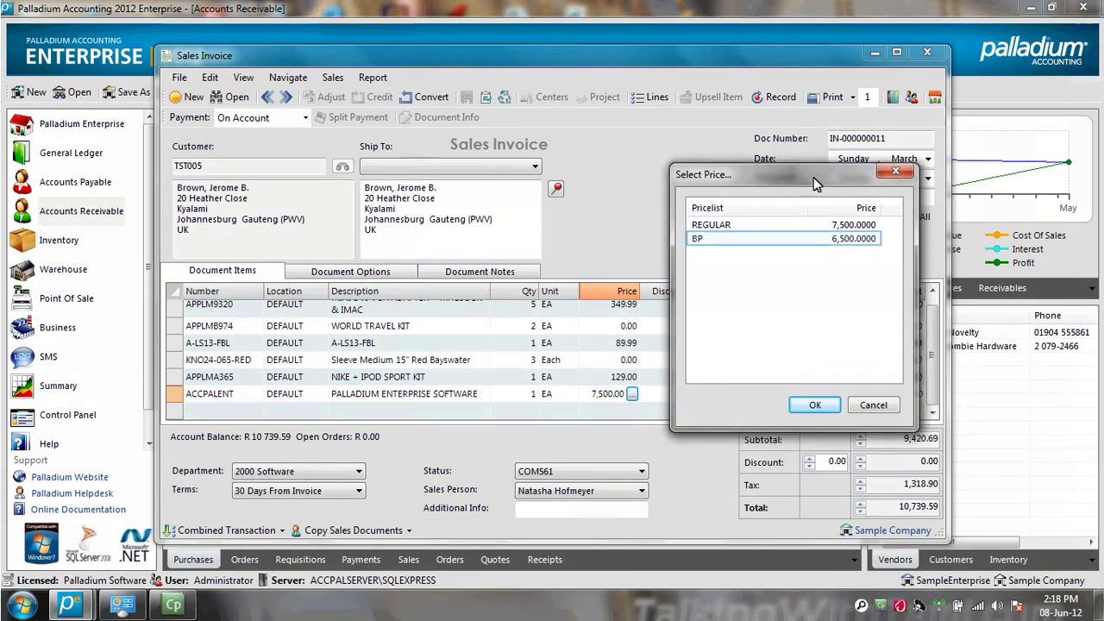
pyautogui.click(815, 405)
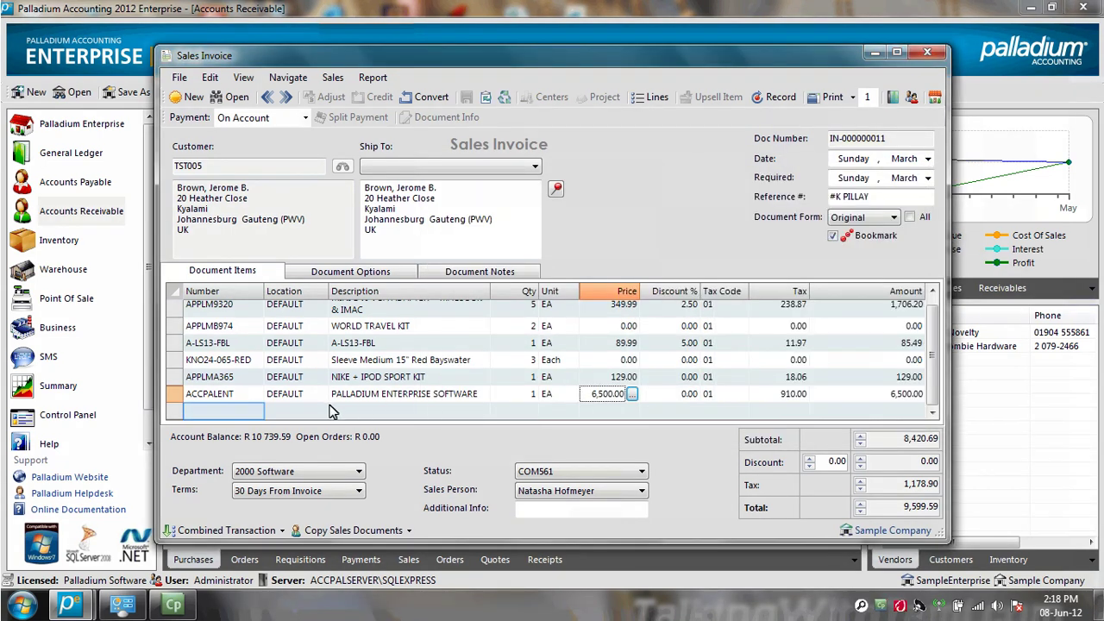
# Copy item A-LS13-FBL from the customer's bookmarked sales documents onto a new line of the invoice.
pyautogui.click(228, 415)
pyautogui.click(373, 531)
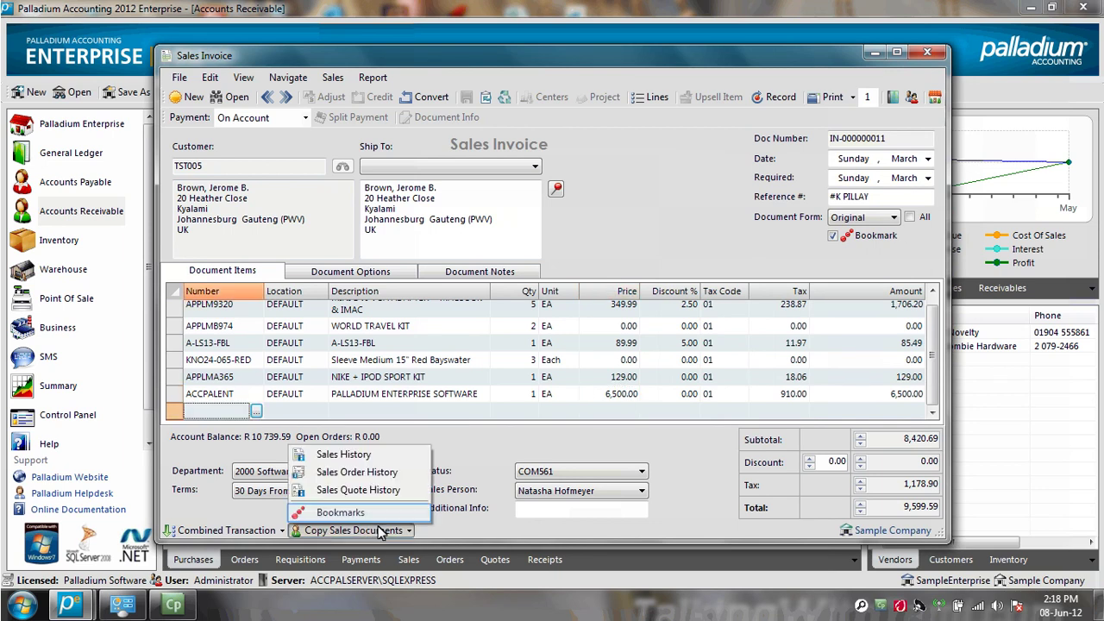
pyautogui.click(384, 514)
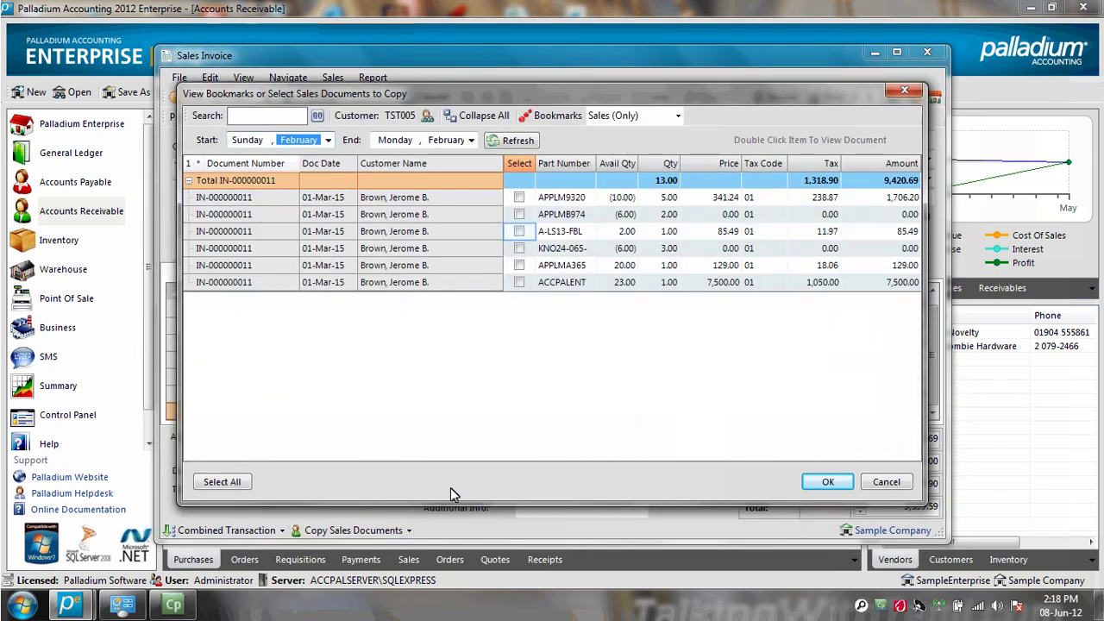
pyautogui.click(520, 233)
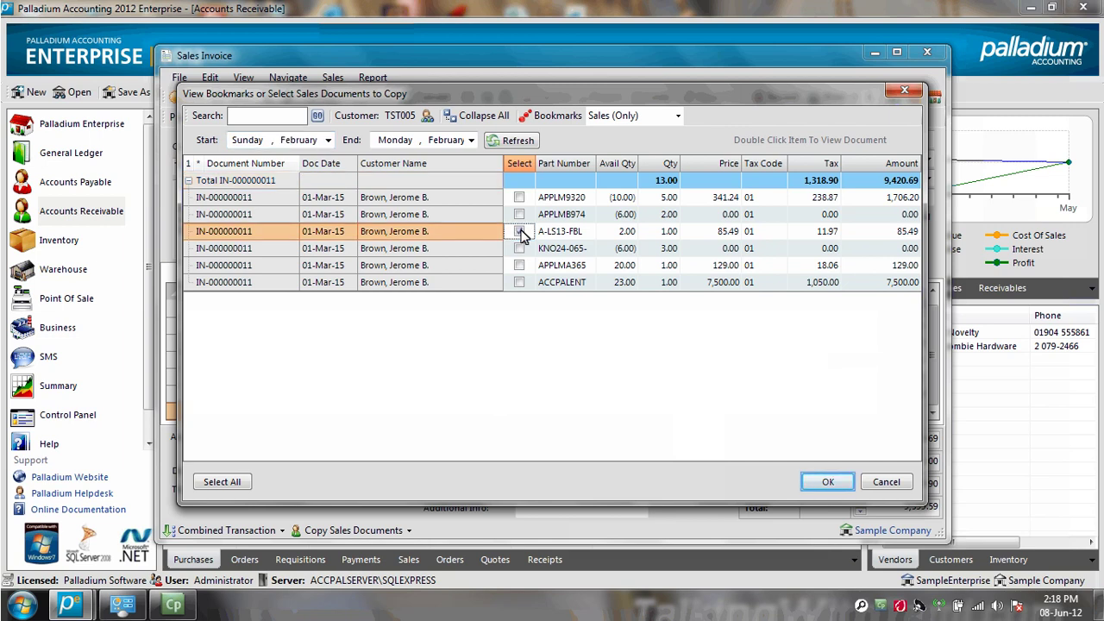
pyautogui.click(520, 233)
pyautogui.click(829, 482)
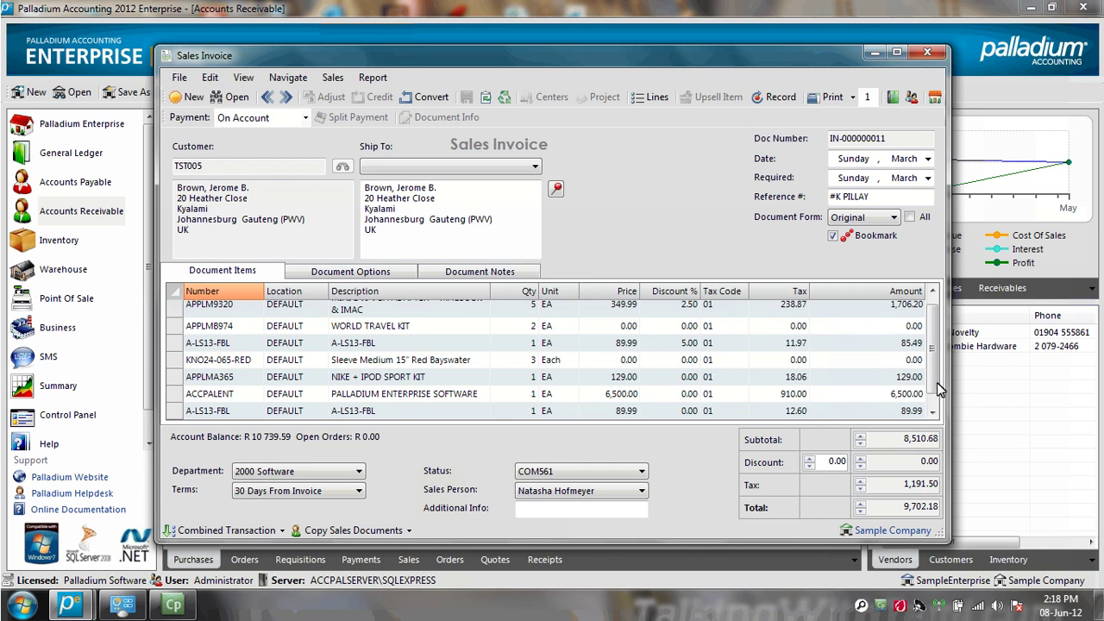
# In the document options, set Ship Via to Courier and Carrier to RPX.
pyautogui.scroll(1, 942, 371)
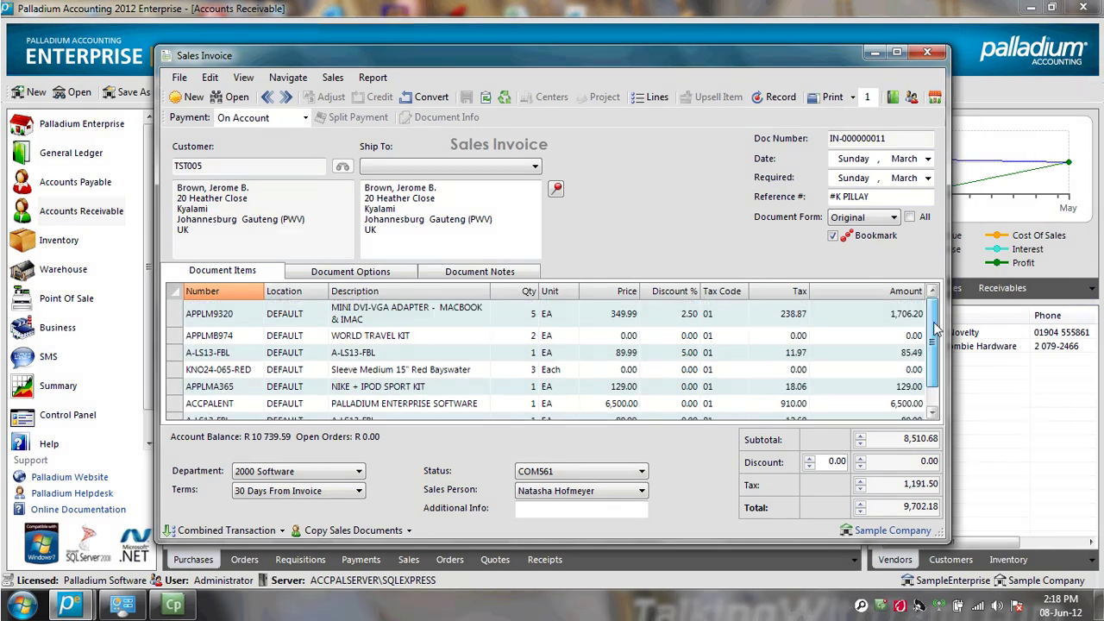
pyautogui.click(383, 274)
pyautogui.click(376, 291)
pyautogui.scroll(-1, 377, 293)
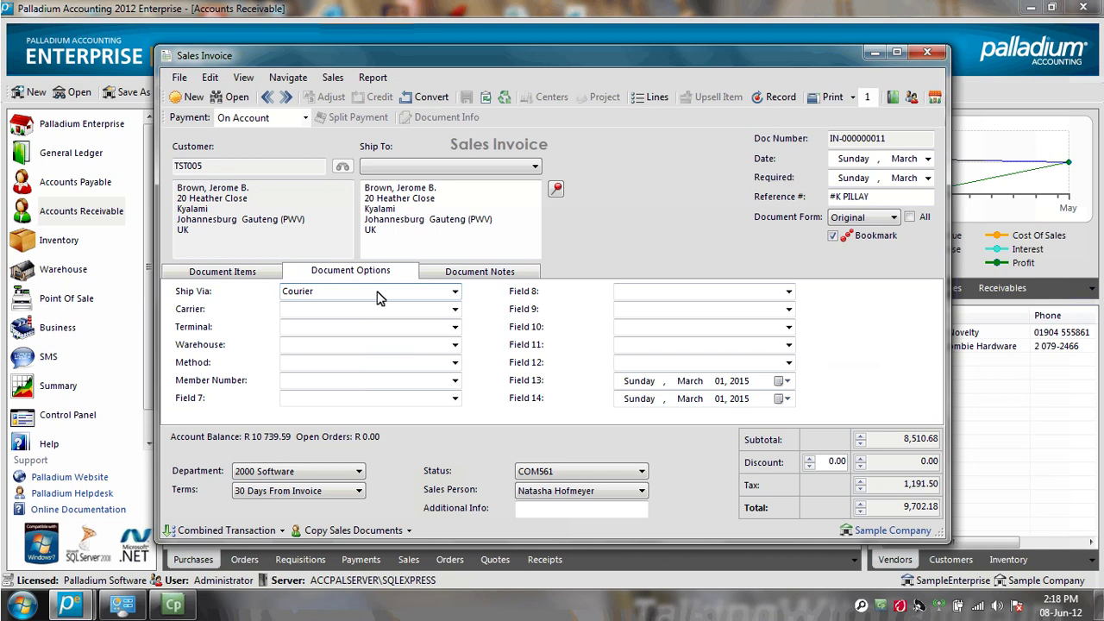
pyautogui.press('Tab')
pyautogui.click(358, 315)
pyautogui.scroll(-1, 362, 318)
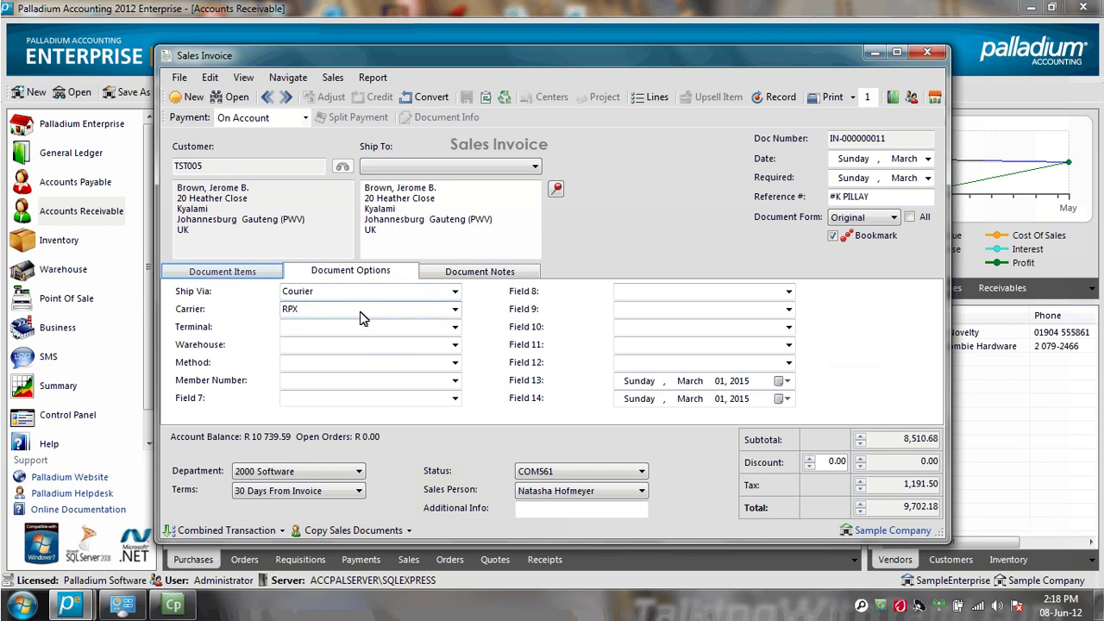
# Return to the document items, include all document forms, and record the invoice.
pyautogui.click(244, 276)
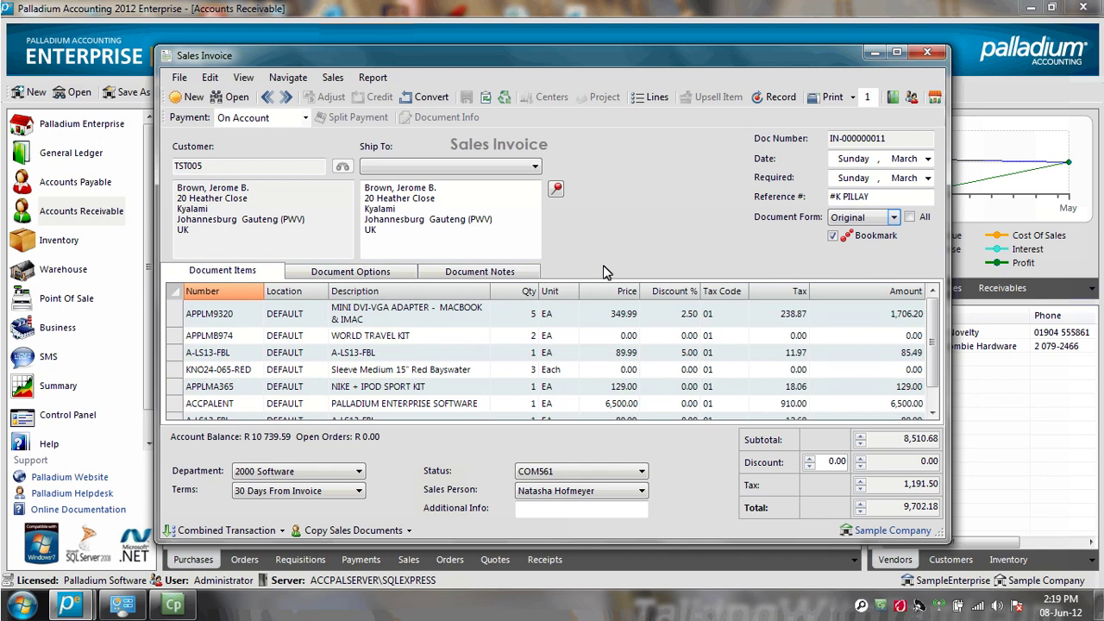
pyautogui.click(896, 219)
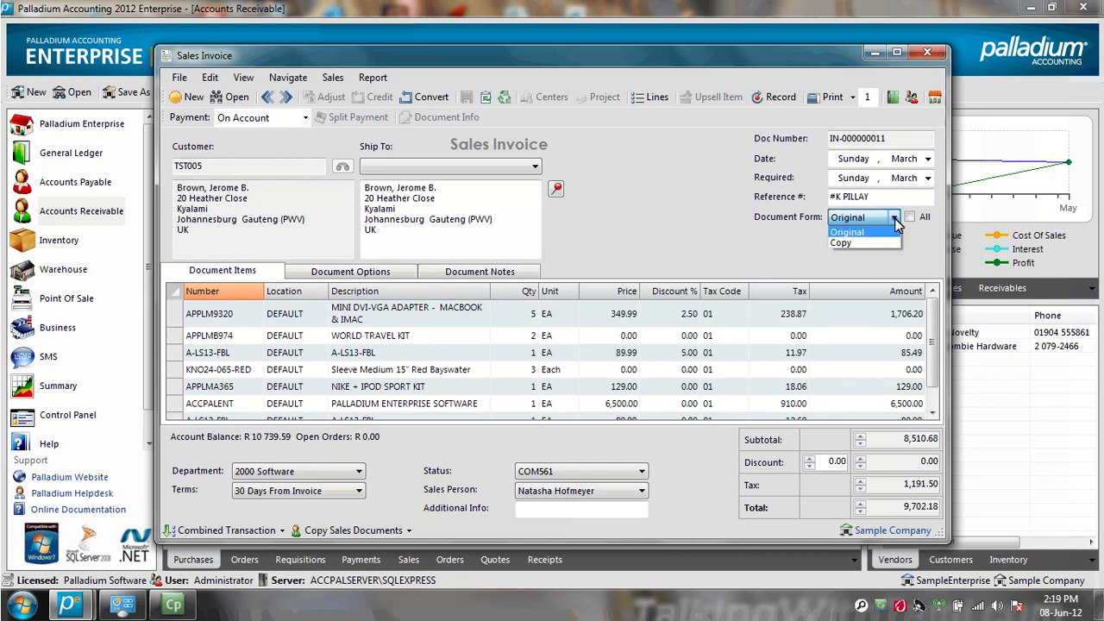
pyautogui.click(896, 220)
pyautogui.click(910, 216)
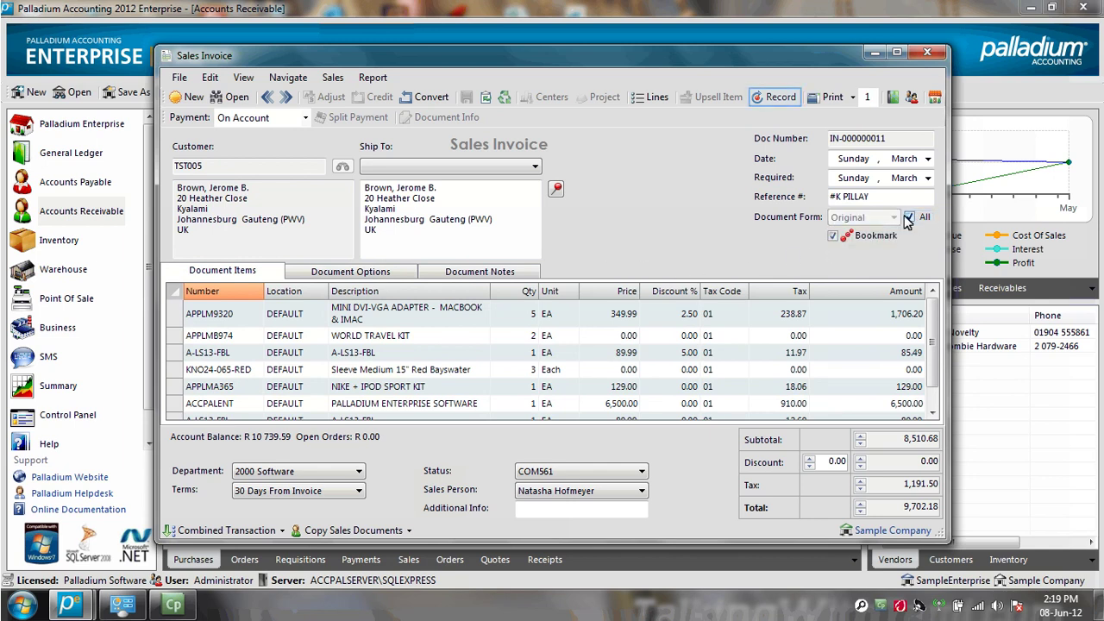
pyautogui.click(781, 98)
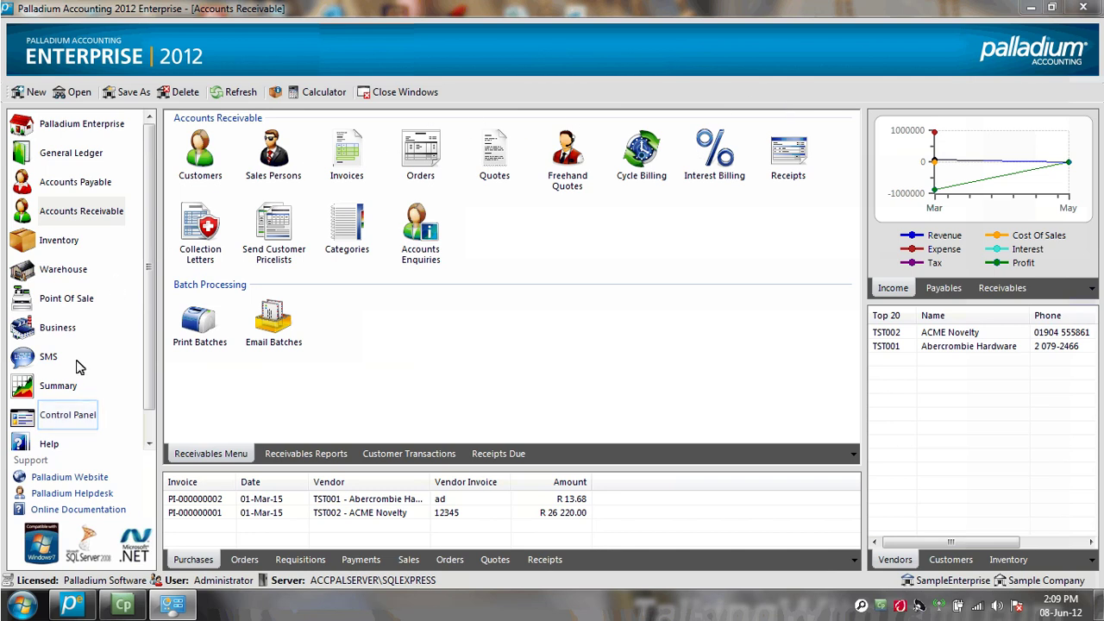
# Run the company data integrity check and review its ledger accounts, inventory ledger and company summary results.
pyautogui.click(75, 420)
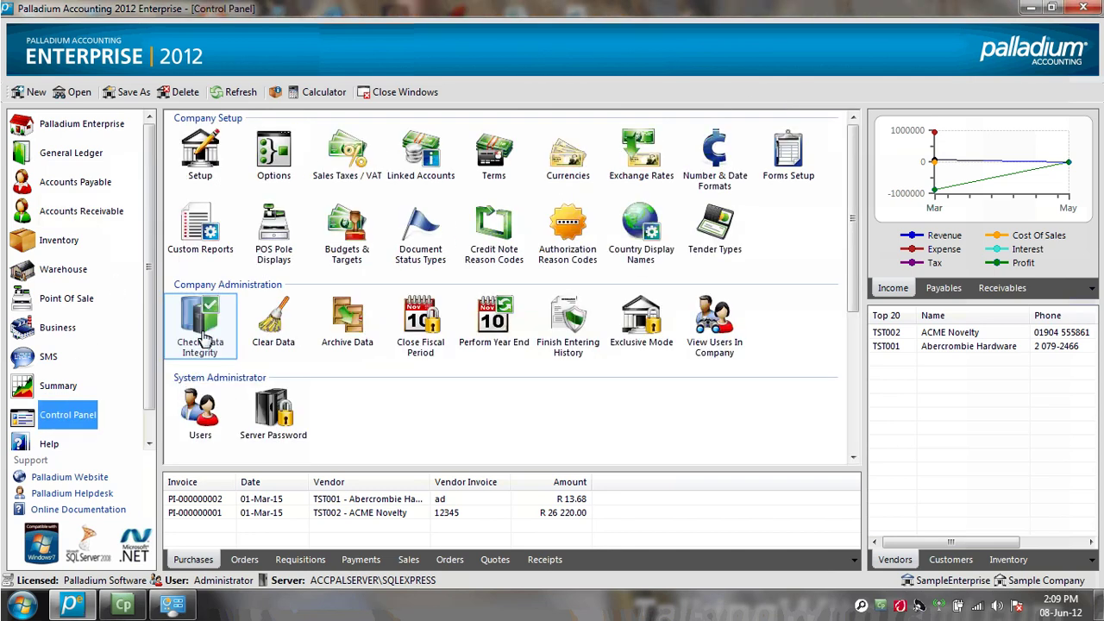
pyautogui.click(204, 338)
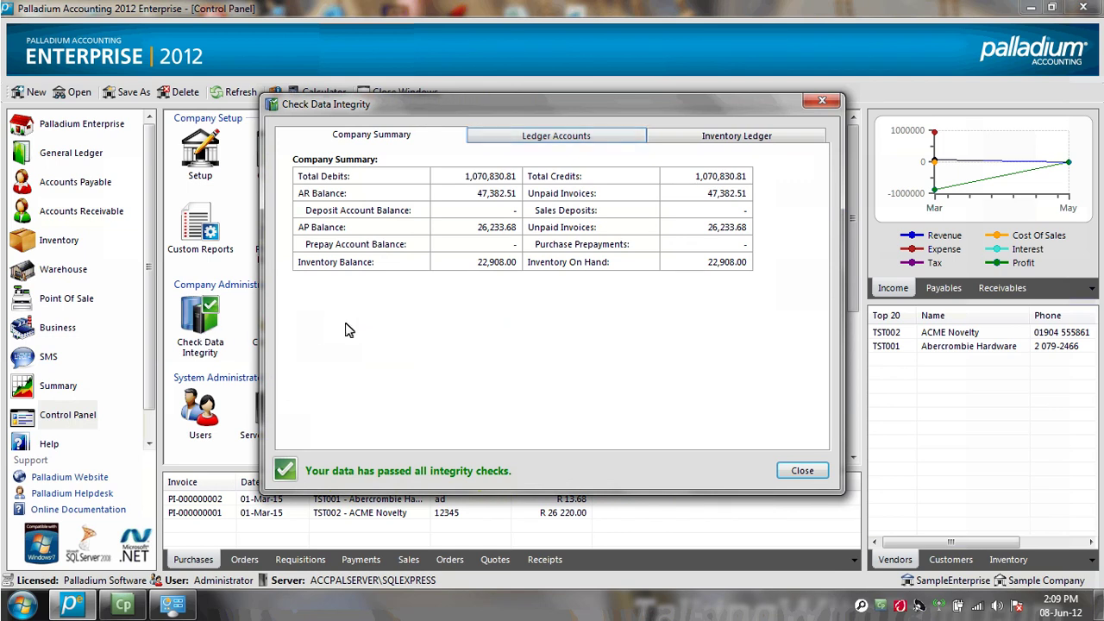
pyautogui.click(604, 140)
pyautogui.click(697, 144)
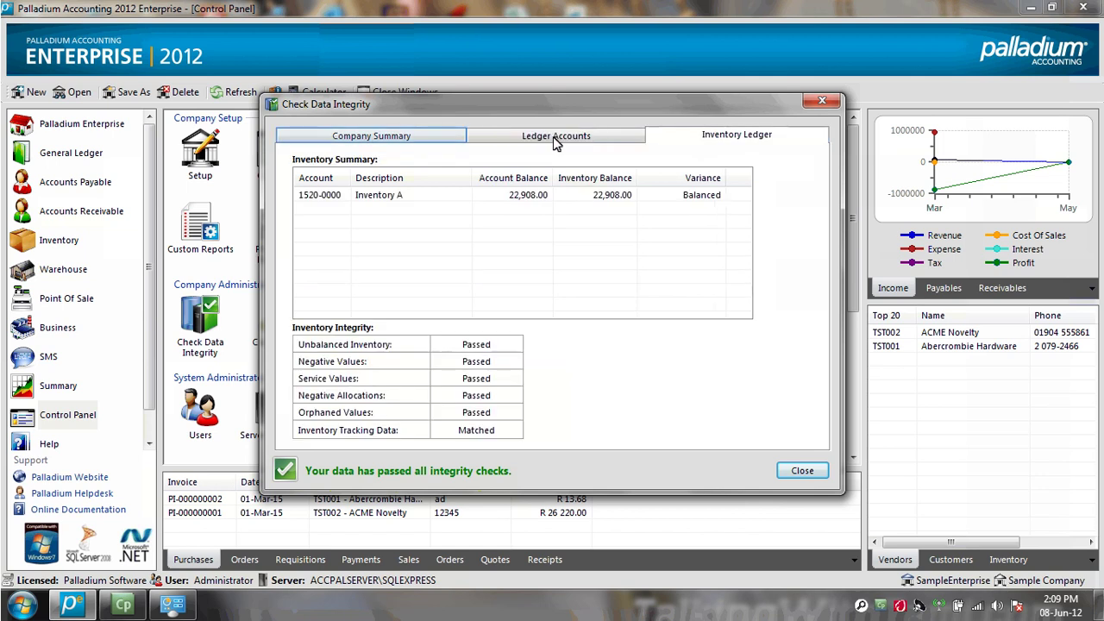
pyautogui.click(390, 141)
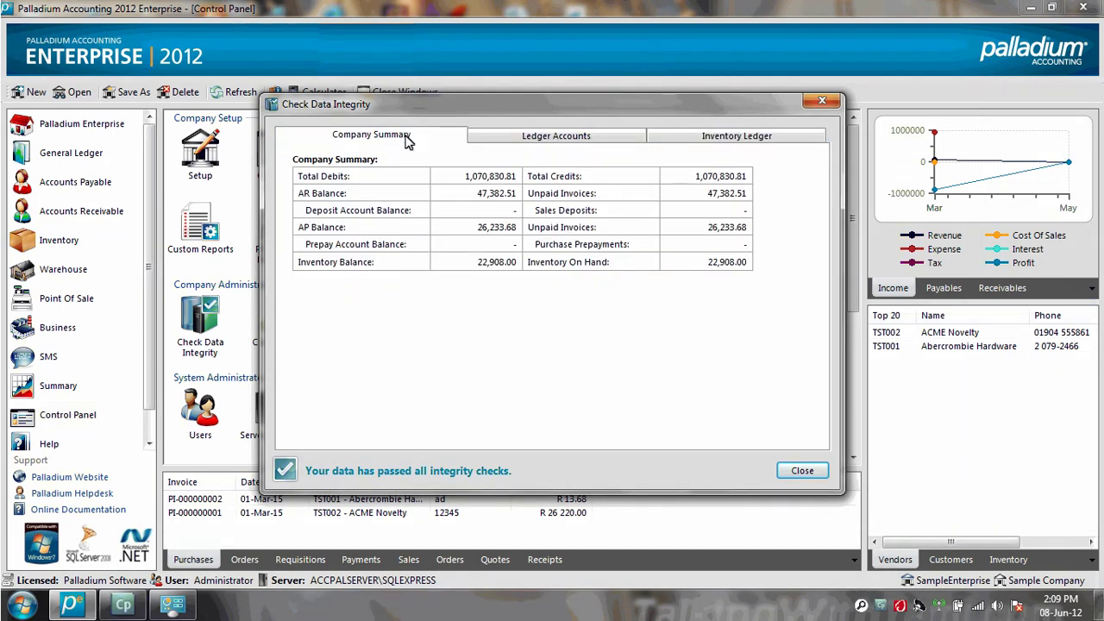